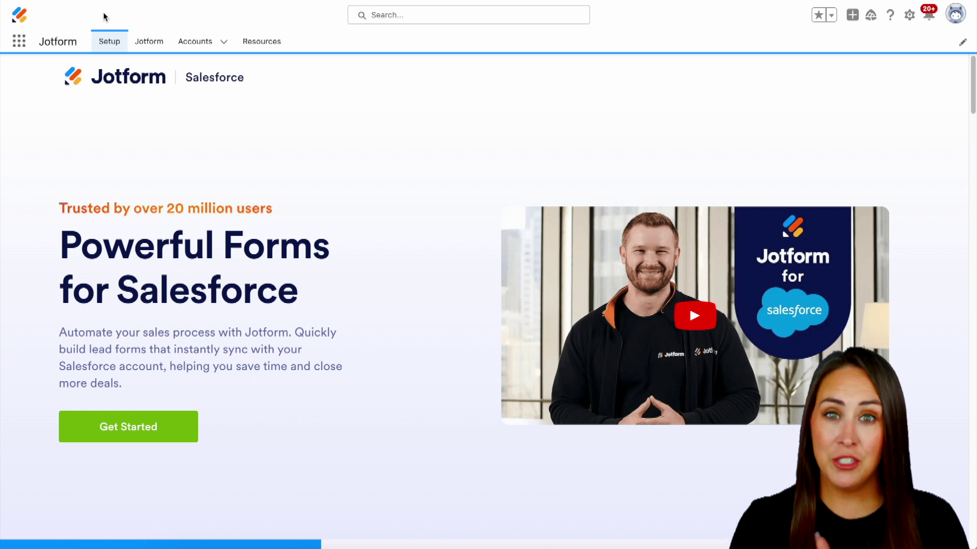
- Start a new form from a ready-made template in the Jotform forms list
left_click(149, 44)
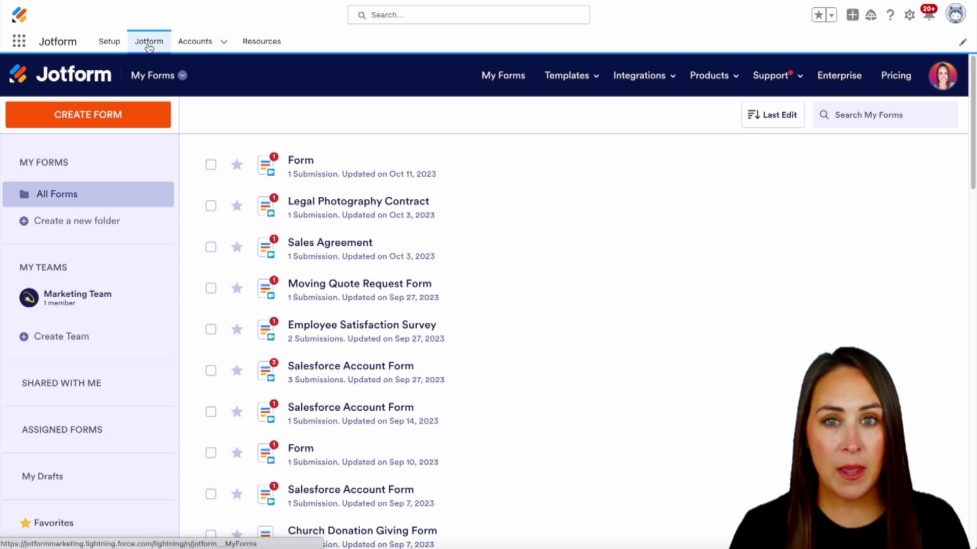
left_click(97, 121)
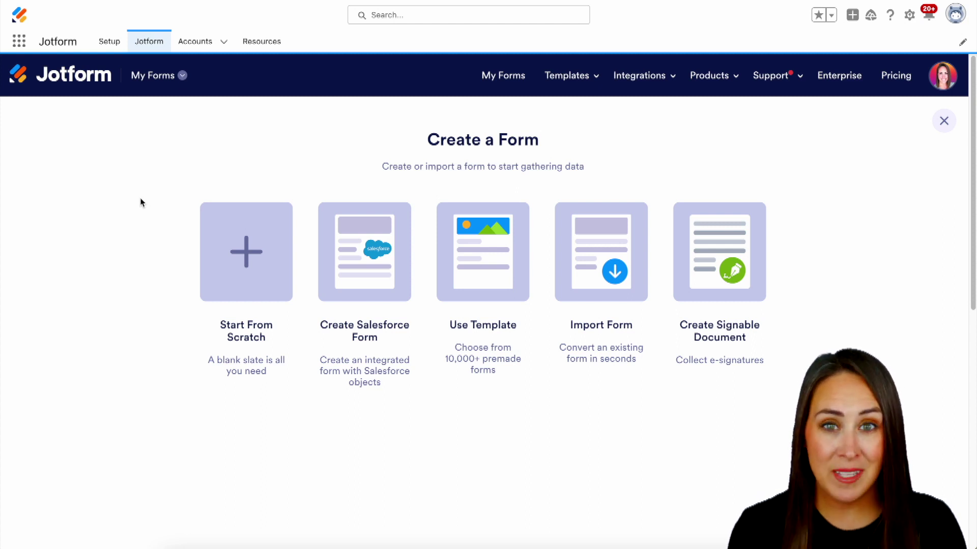
left_click(485, 244)
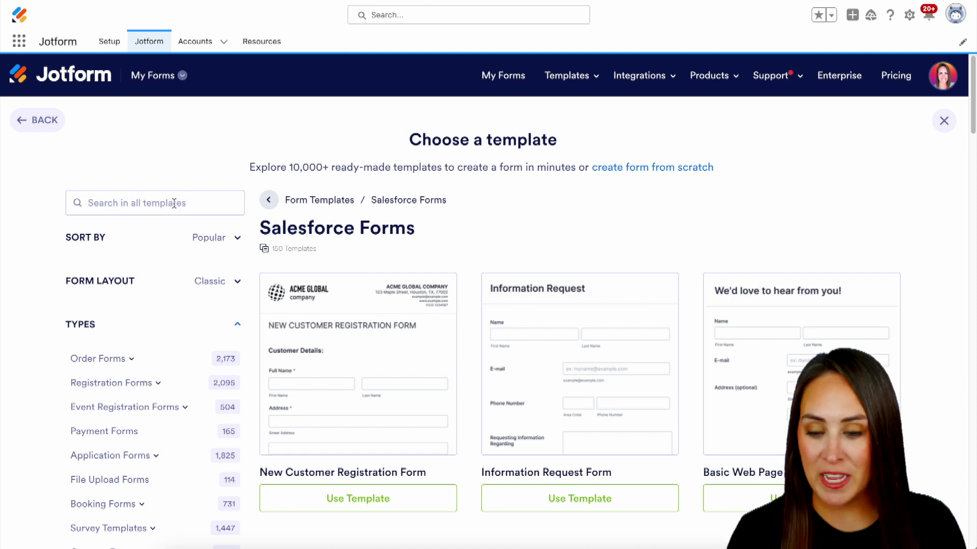
- Search templates for 'intake' and preview the Fitness Client Intake Form
left_click(173, 204)
type("intake")
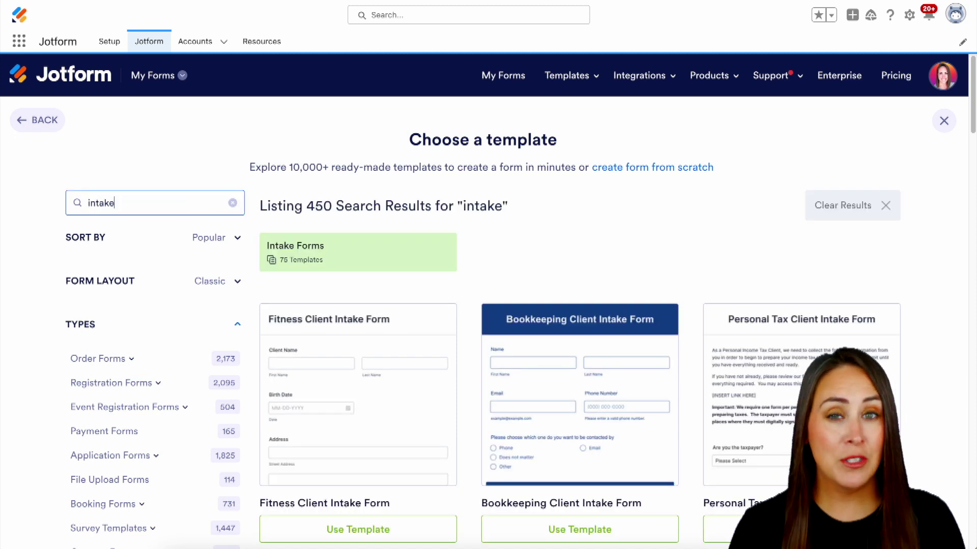
scroll(473, 268, "down", 2)
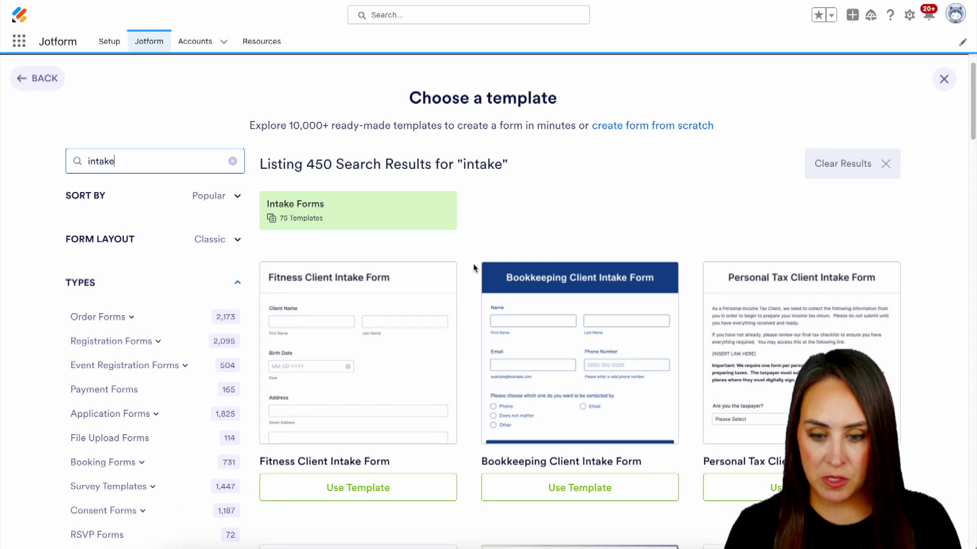
mouse_move(384, 271)
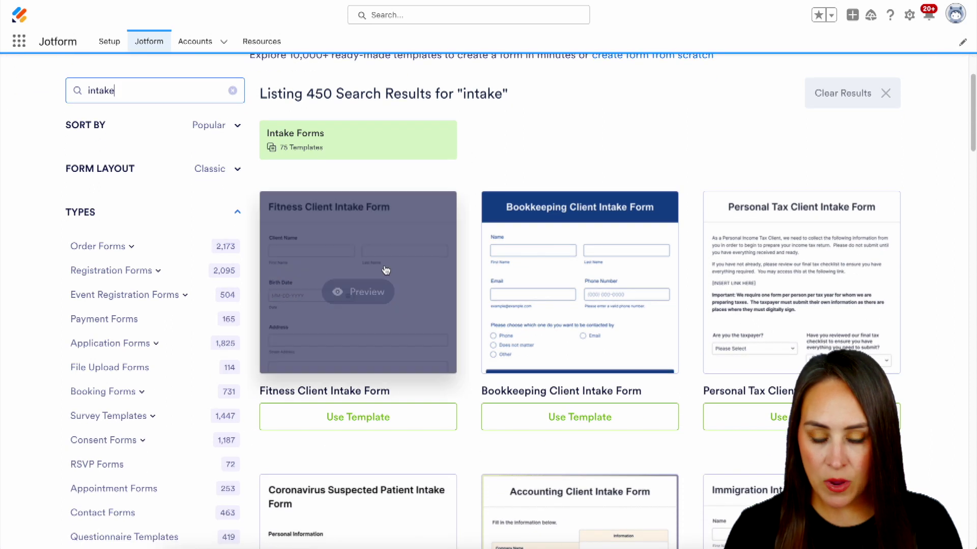
left_click(358, 286)
scroll(357, 283, "down", 3)
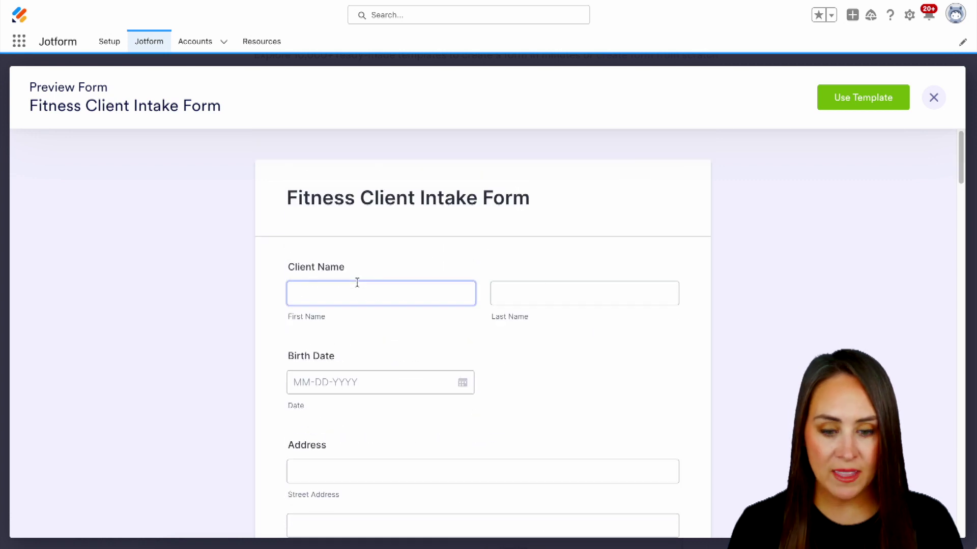
- Use the Fitness Client Intake Form template and add a Salesforce integration creating Account records
left_click(862, 97)
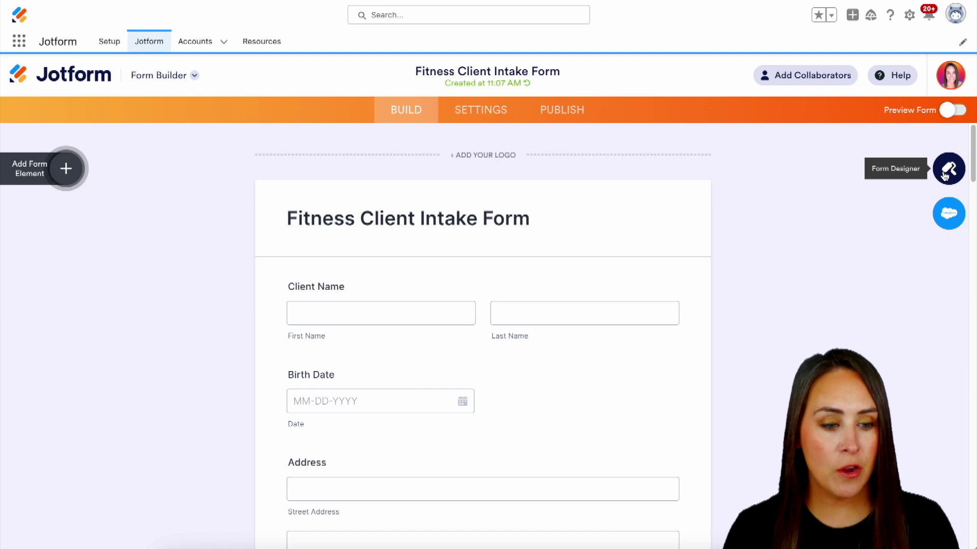
left_click(950, 220)
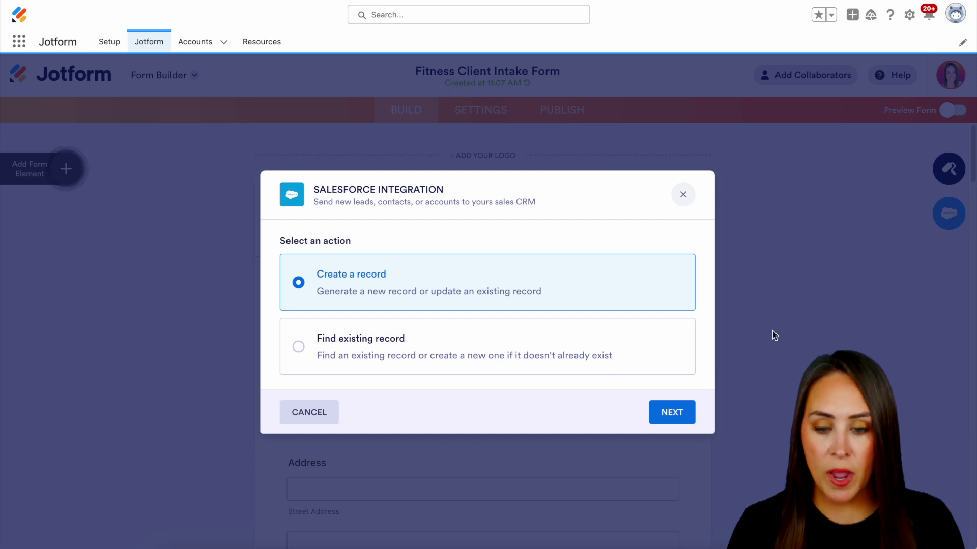
left_click(663, 412)
left_click(682, 323)
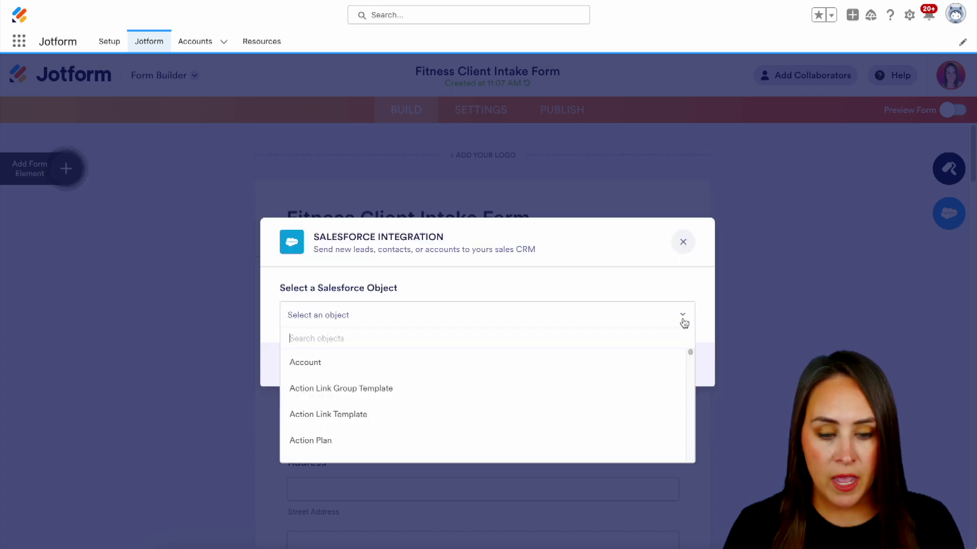
left_click(296, 363)
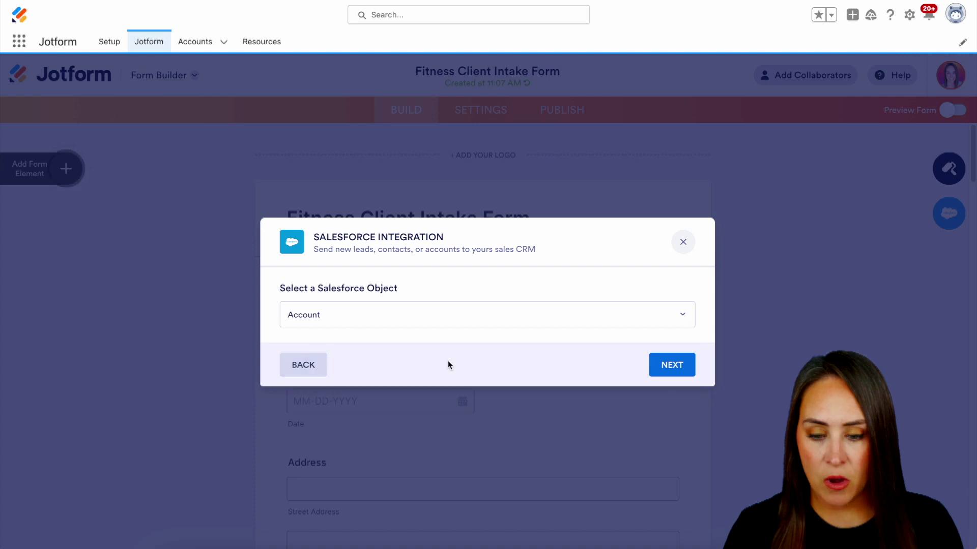
left_click(667, 366)
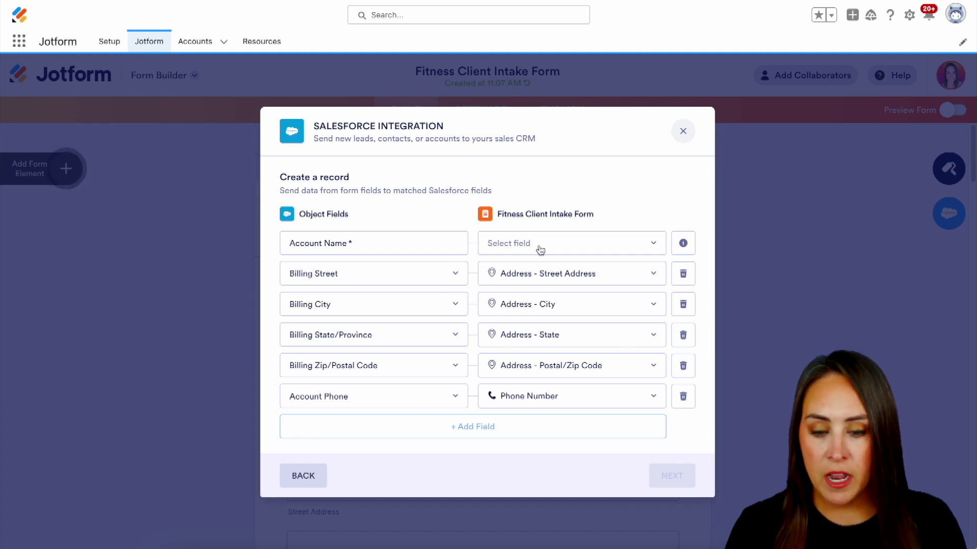
- Map the Account Name field to the form's Client Name
left_click(578, 247)
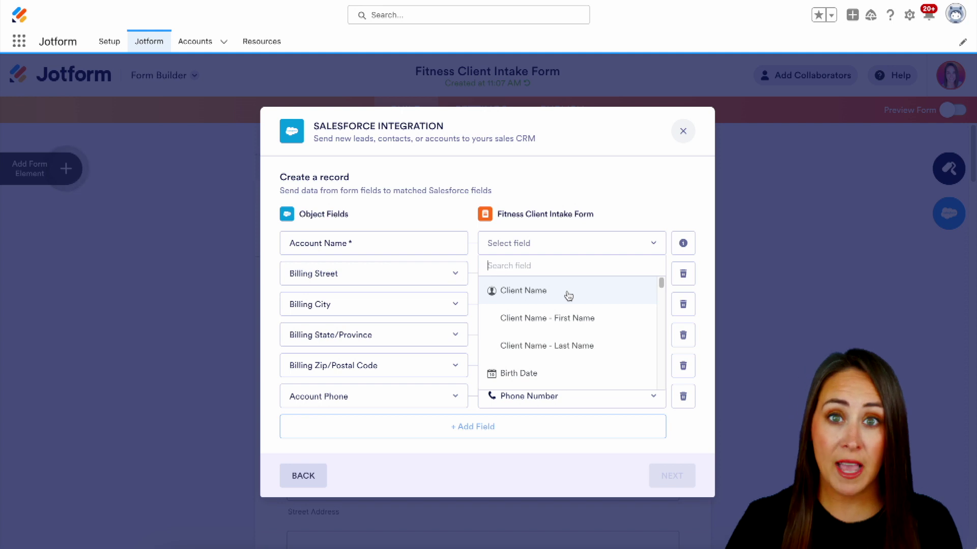
left_click(544, 294)
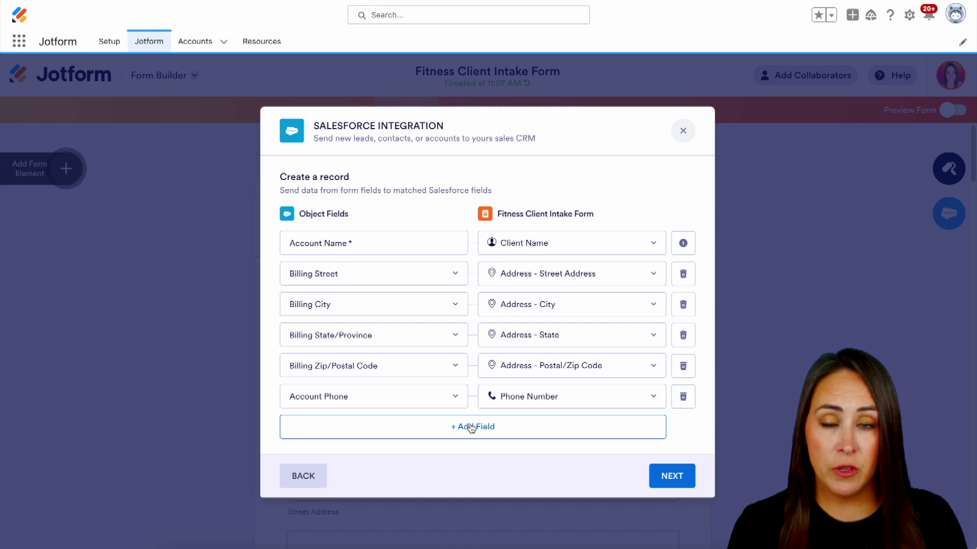
left_click(683, 480)
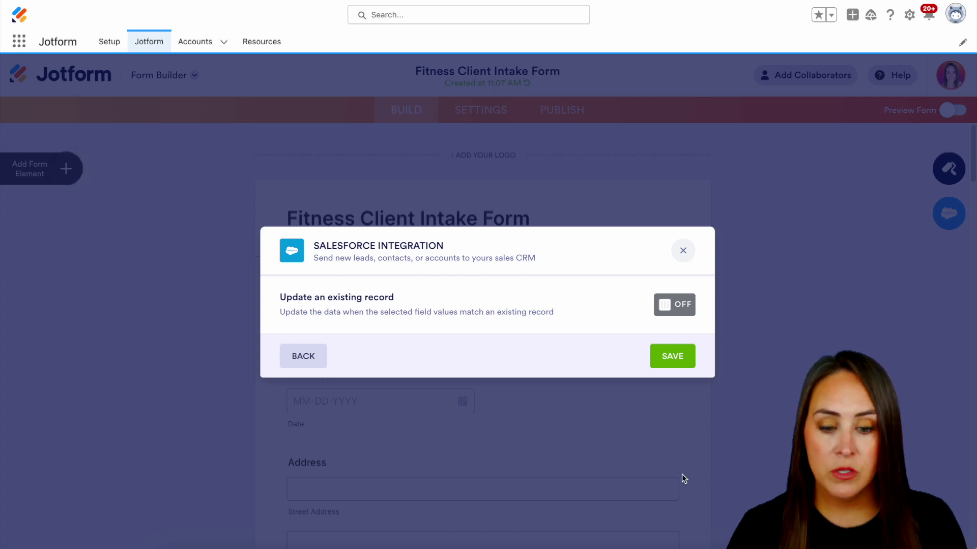
- Update existing accounts matching Account Name to Client Name, and save the integration
left_click(671, 304)
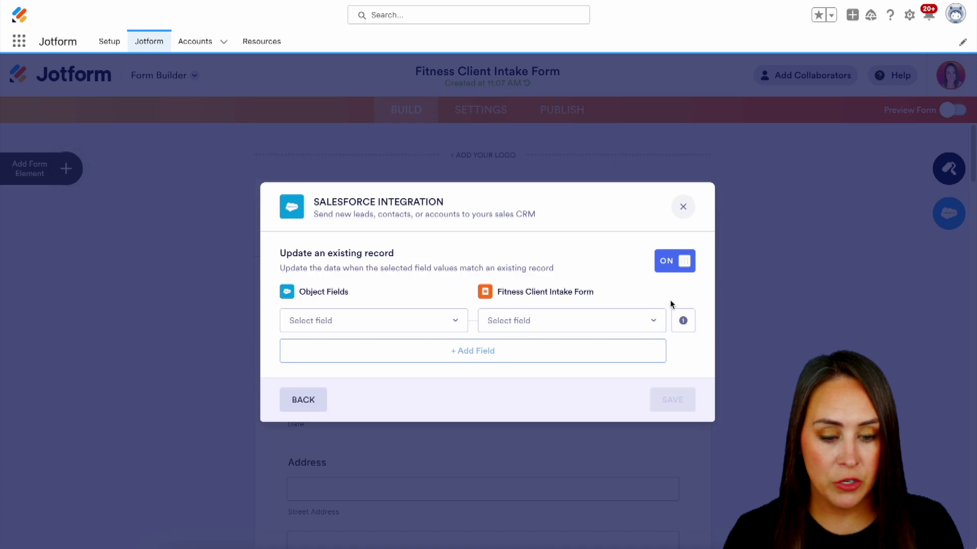
left_click(392, 325)
left_click(381, 367)
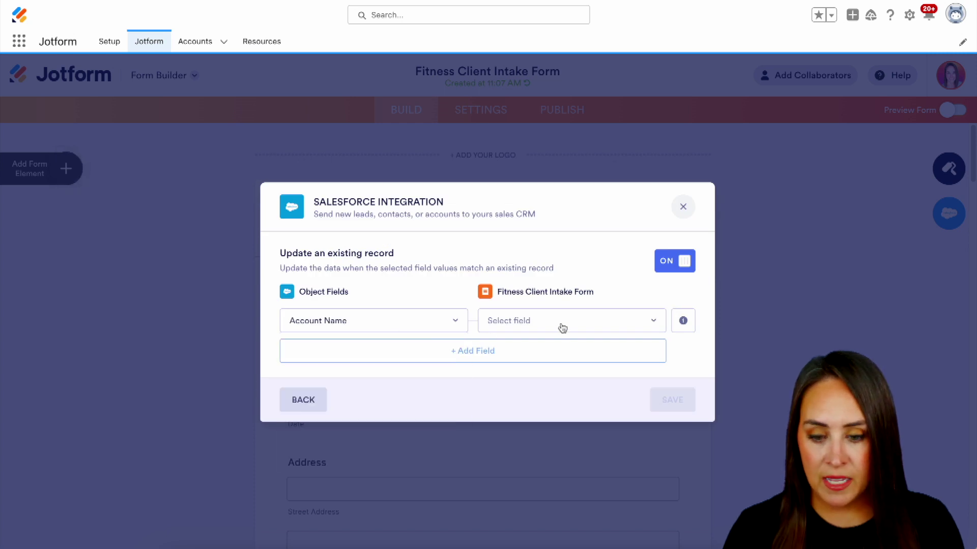
left_click(562, 327)
left_click(550, 370)
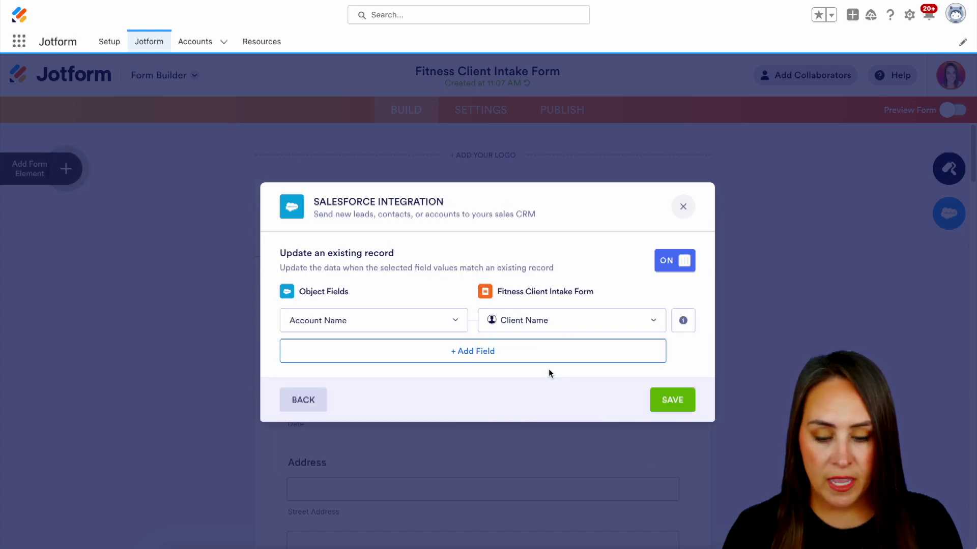
left_click(672, 400)
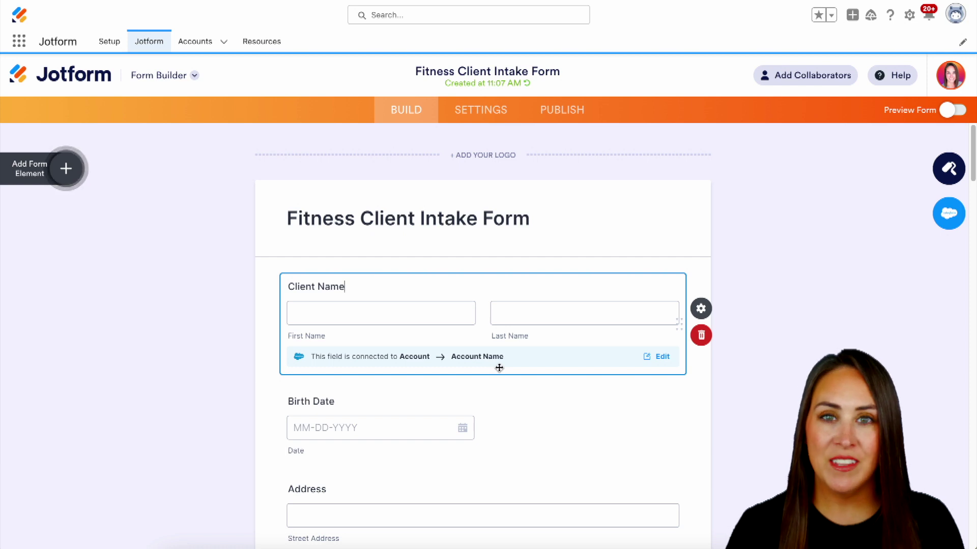
- Preview the form, fill it with sample answers, sign Client Signature, and submit
left_click(954, 111)
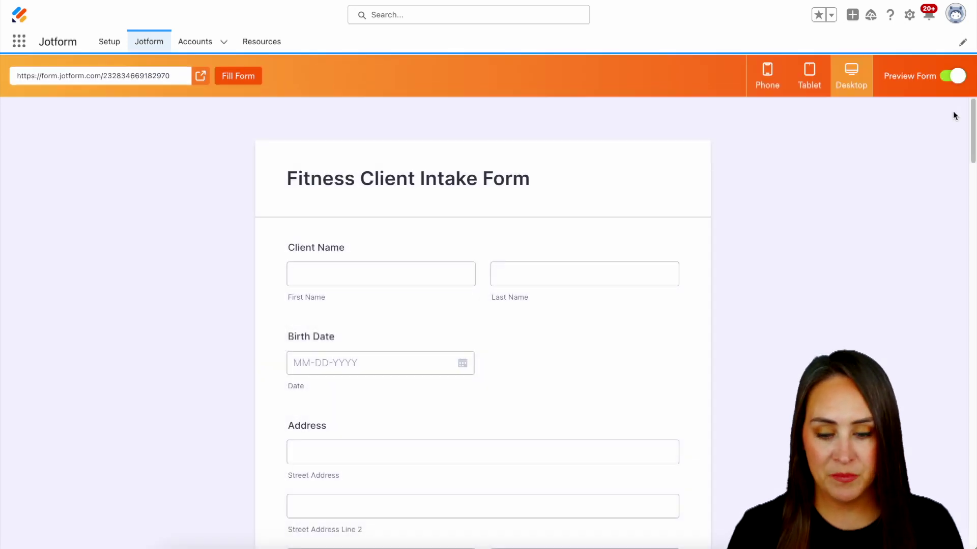
left_click(232, 77)
scroll(231, 183, "down", 10)
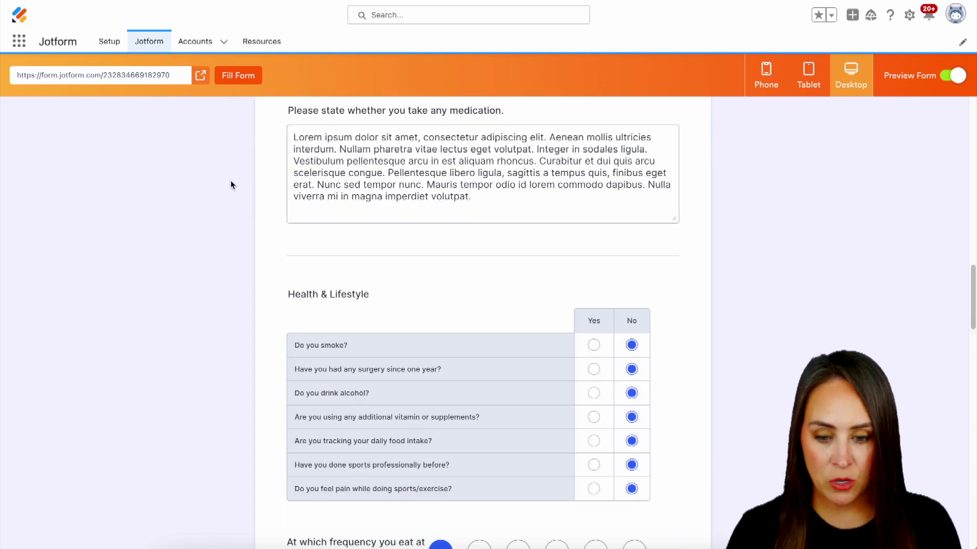
scroll(231, 184, "down", 15)
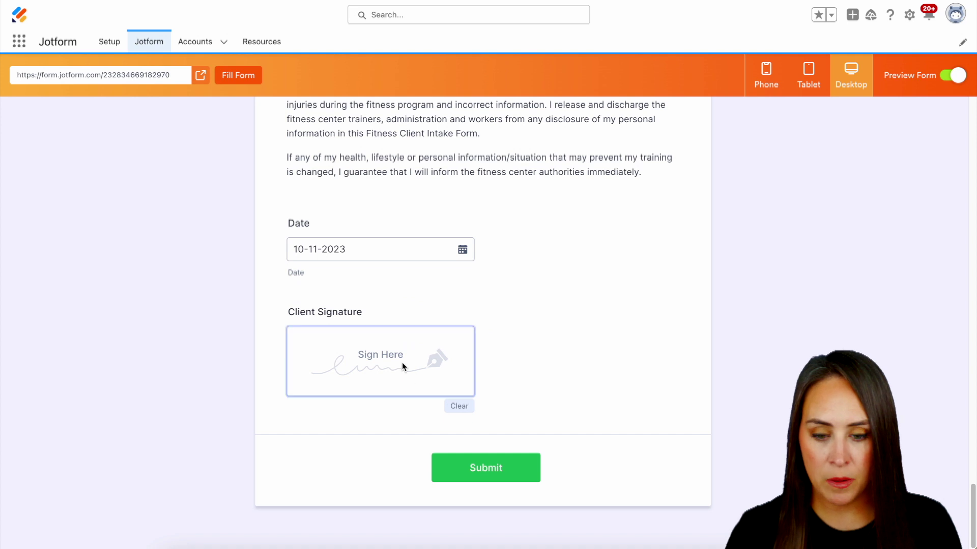
mouse_move(362, 350)
left_mouse_down()
mouse_move(343, 366)
mouse_move(374, 352)
left_mouse_up()
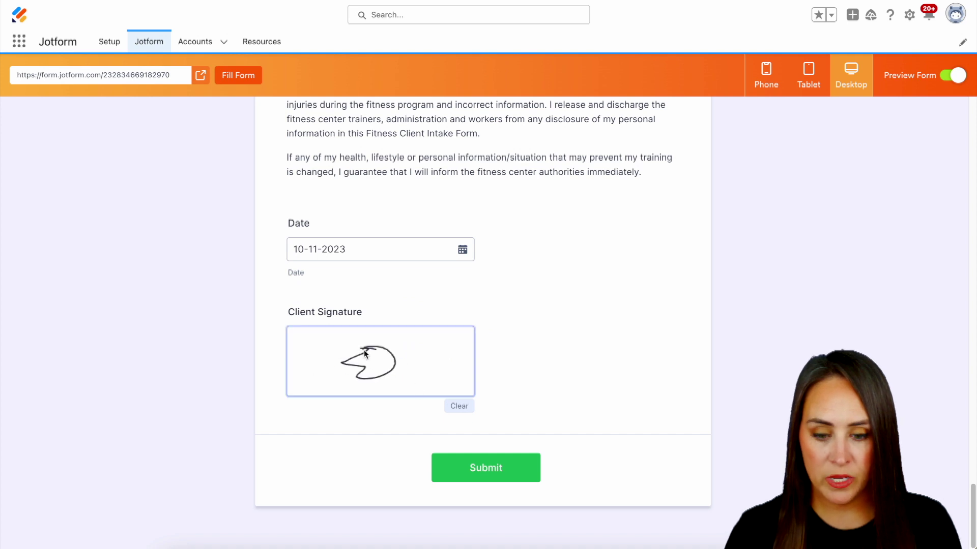
left_click(504, 478)
- Redraw a fuller Client Signature and resubmit until the Thank You page appears
scroll(233, 184, "down", 10)
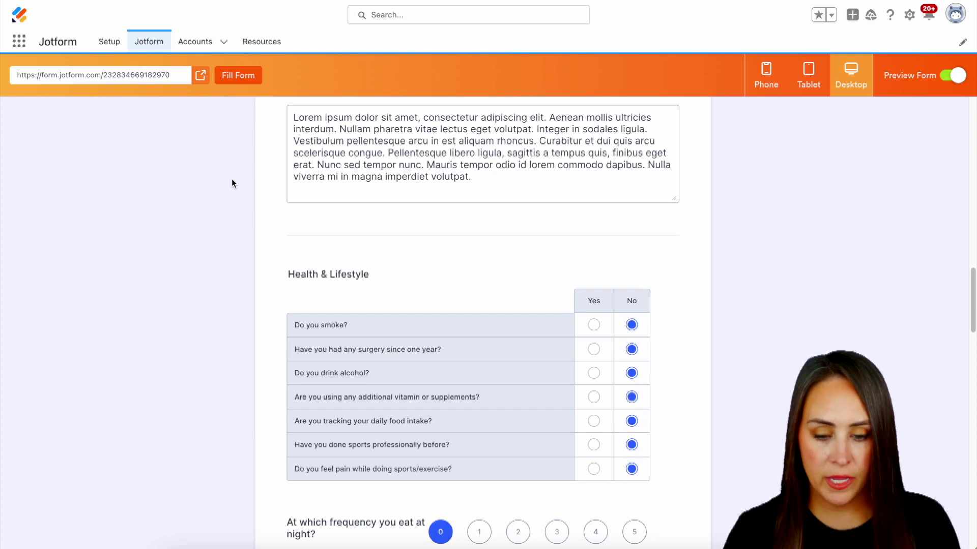
scroll(232, 184, "down", 15)
mouse_move(352, 351)
left_mouse_down()
mouse_move(372, 342)
mouse_move(404, 379)
left_mouse_up()
left_click(491, 469)
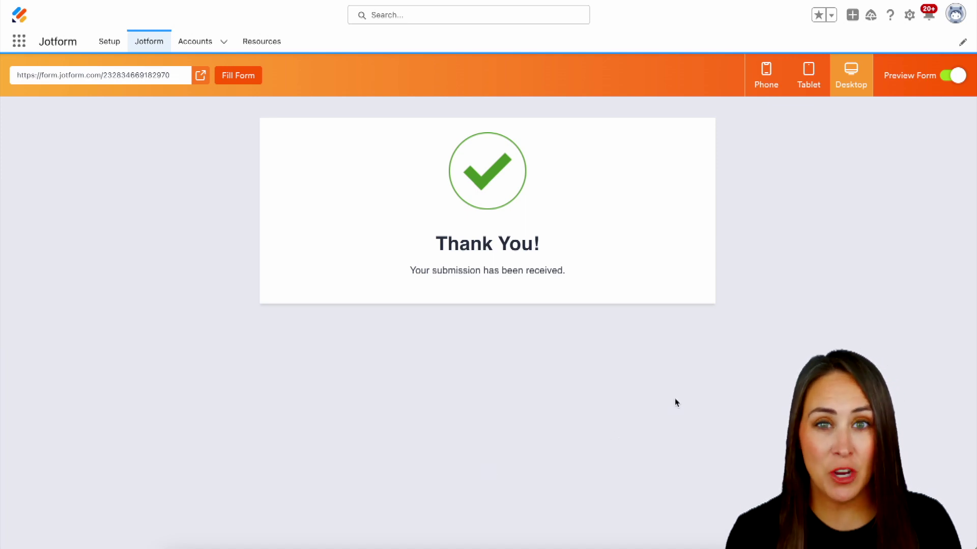
- Exit preview, open Tables, and scroll through the Oct 11, 2023 submission's columns
left_click(954, 76)
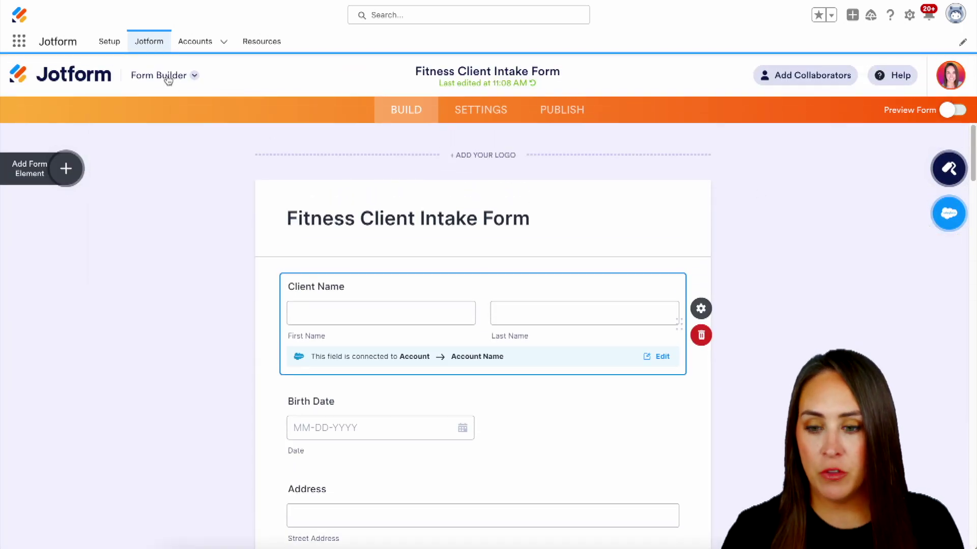
left_click(169, 77)
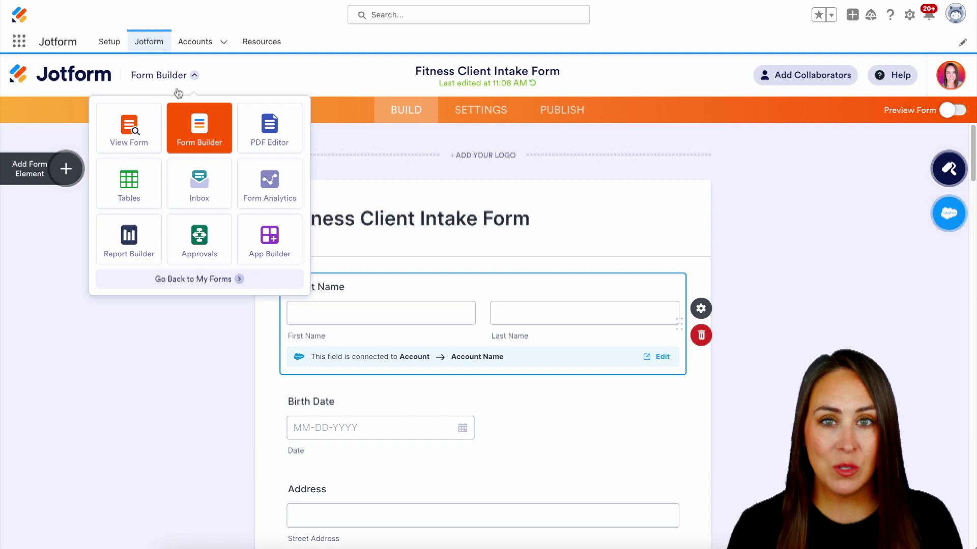
left_click(125, 198)
scroll(262, 244, "right", 10)
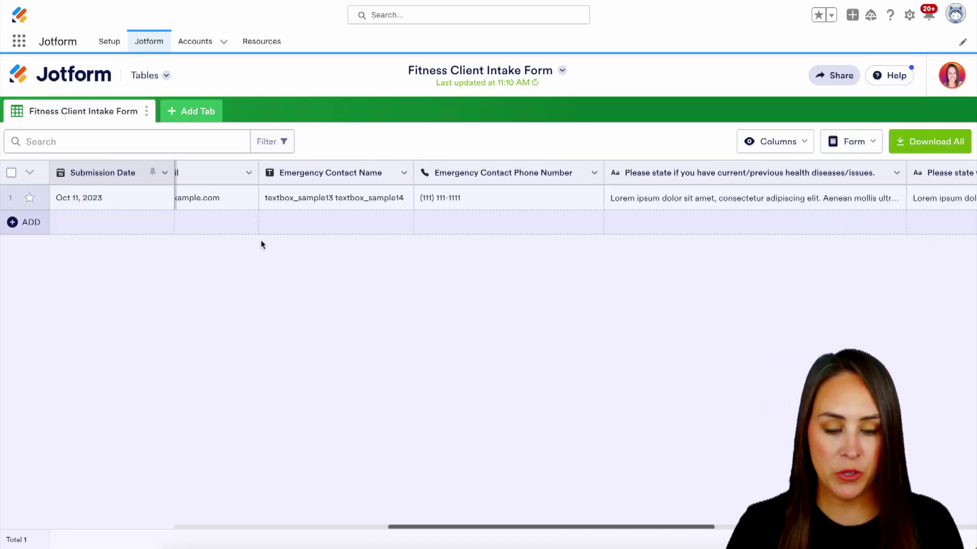
scroll(261, 244, "right", 10)
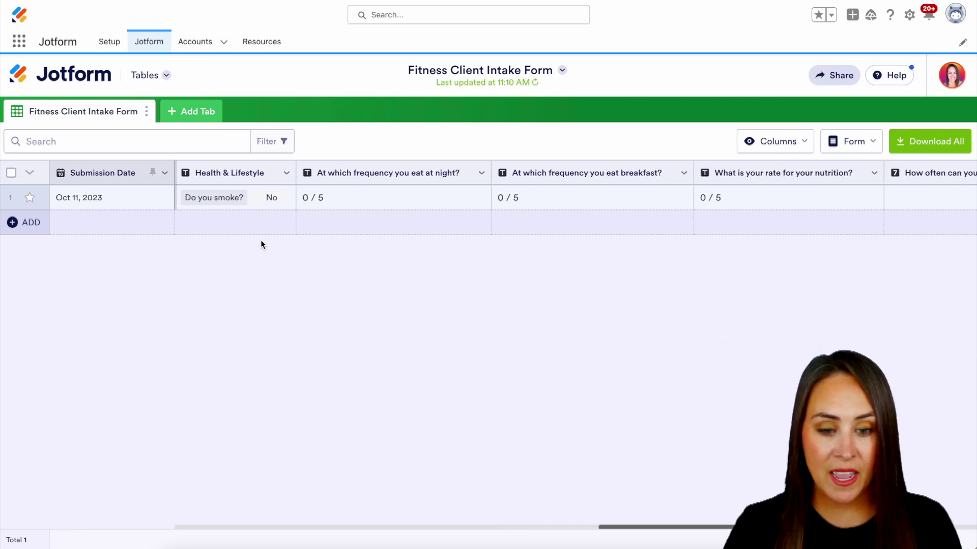
scroll(261, 244, "right", 10)
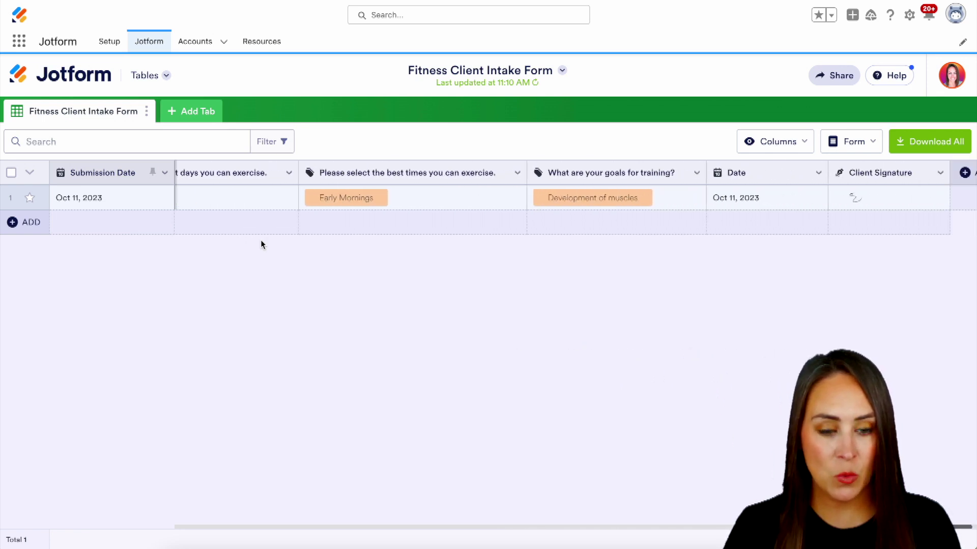
scroll(262, 244, "right", 1)
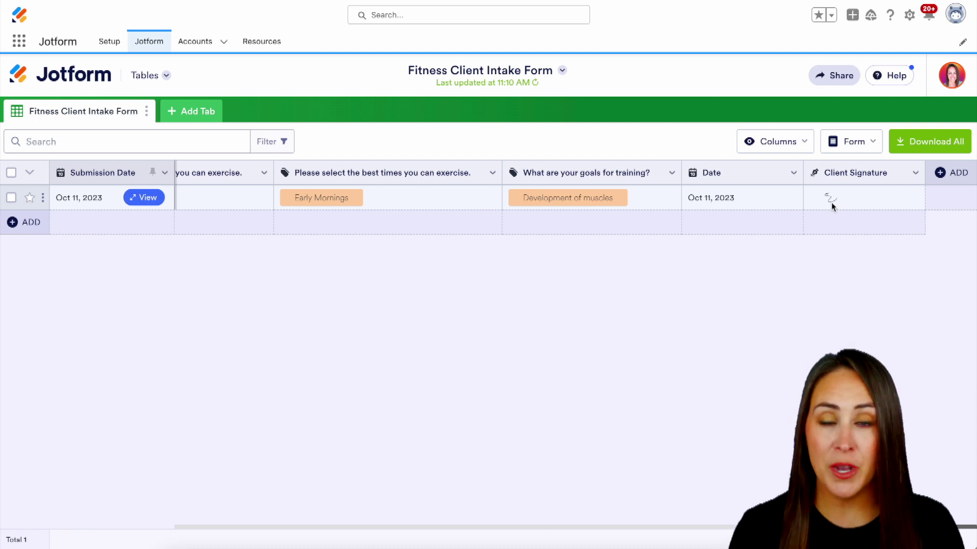
- Open the new San Francisco account from the Salesforce Accounts list
left_click(196, 42)
left_click(80, 152)
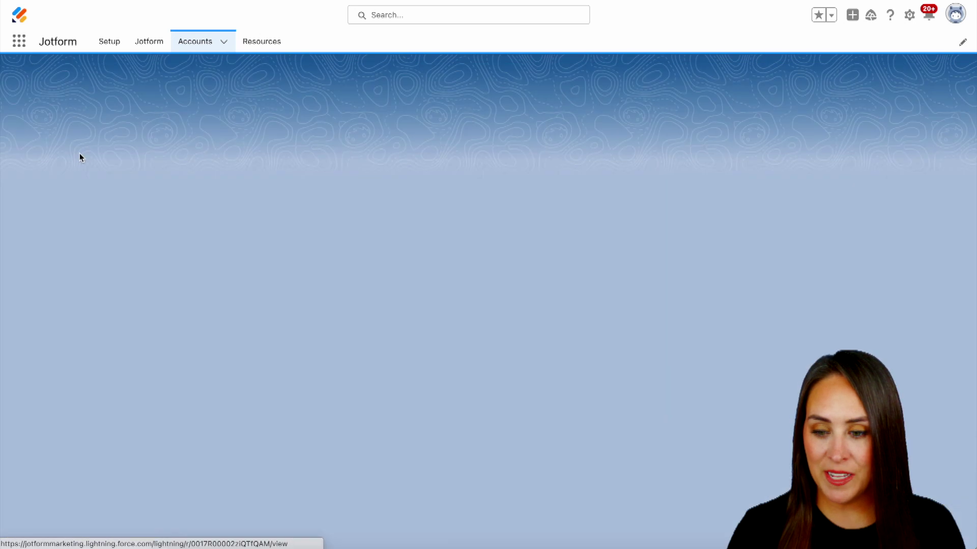